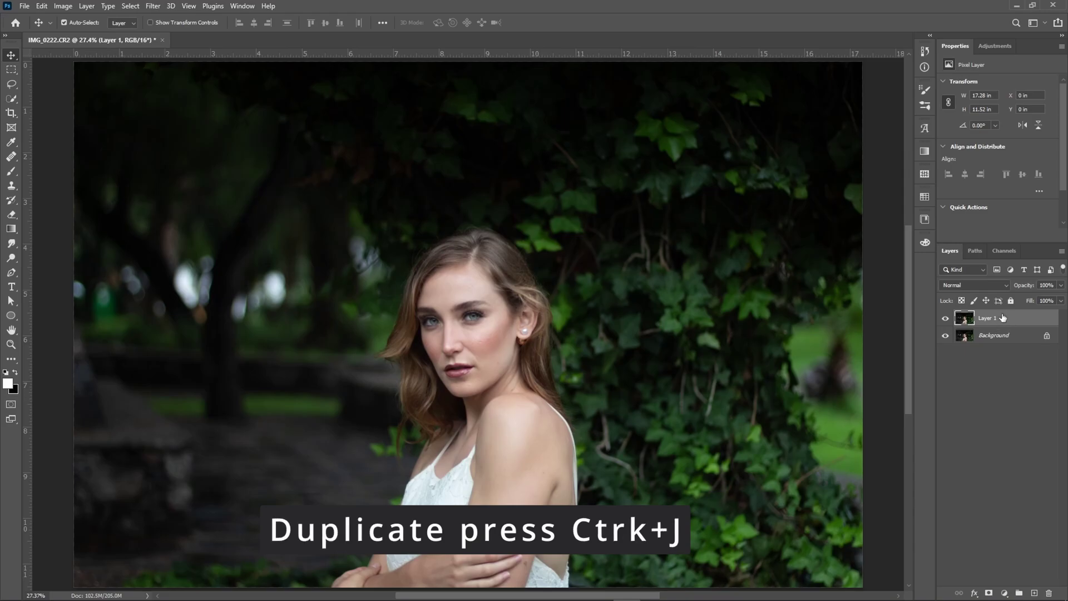
Convert Layer 1 to a smart object and open it in the Camera Raw Filter
{"action": "left_click", "coordinate": [890, 284]}
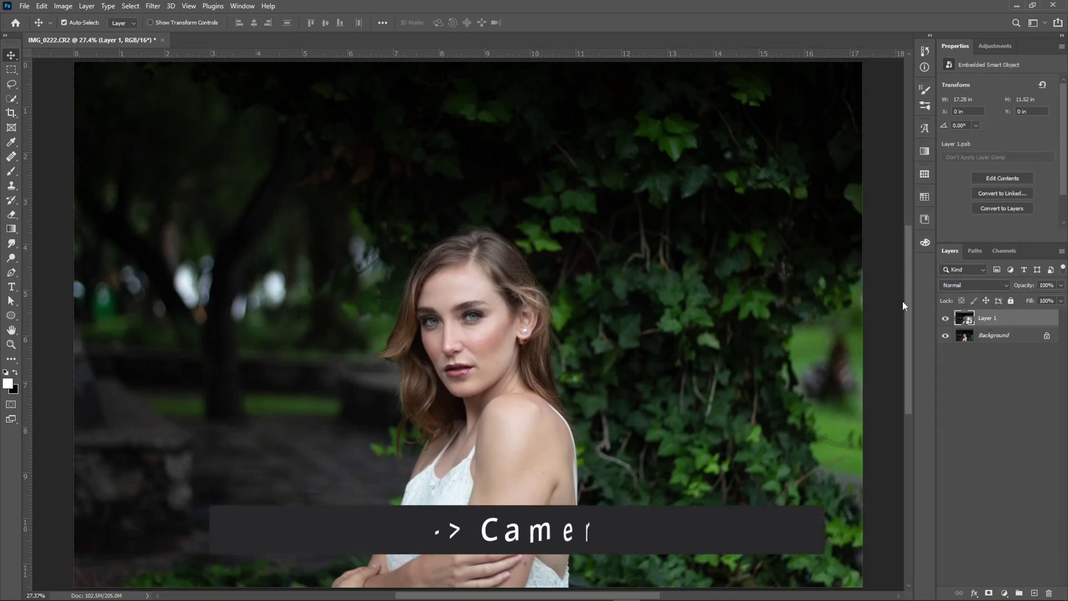
{"action": "left_click", "coordinate": [153, 6]}
{"action": "left_click", "coordinate": [185, 89]}
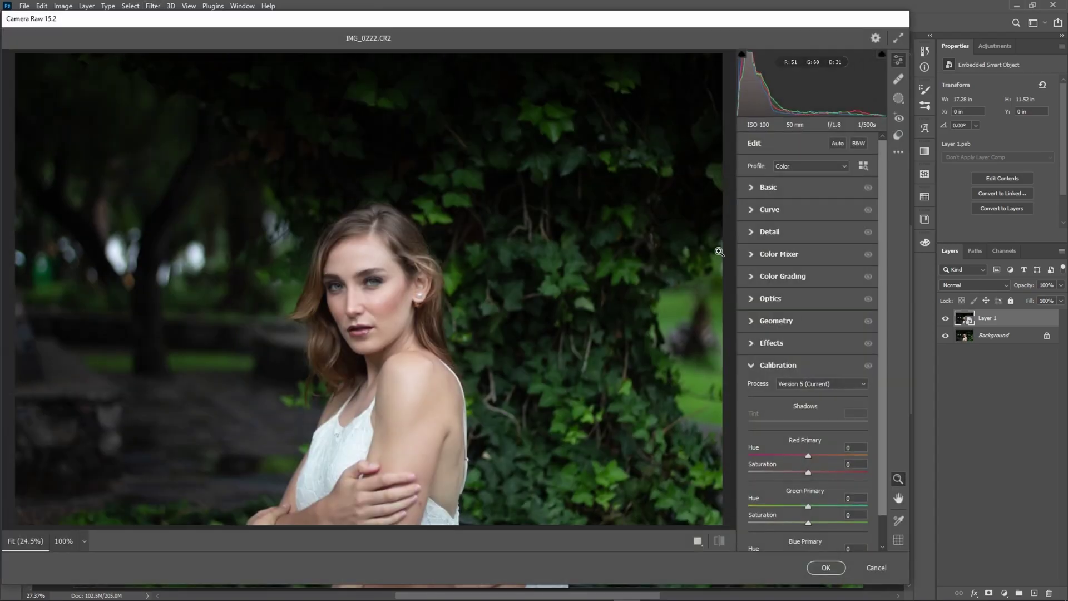
In the Basic adjustments, set Temperature to +15 and Tint to +5
{"action": "left_click", "coordinate": [752, 187]}
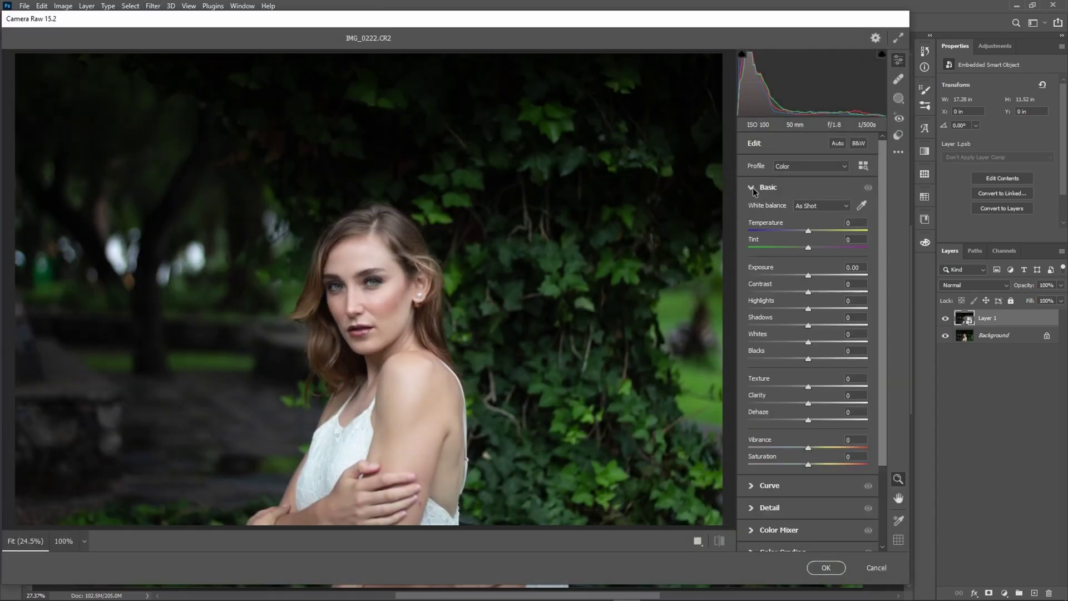
{"action": "type", "text": "15"}
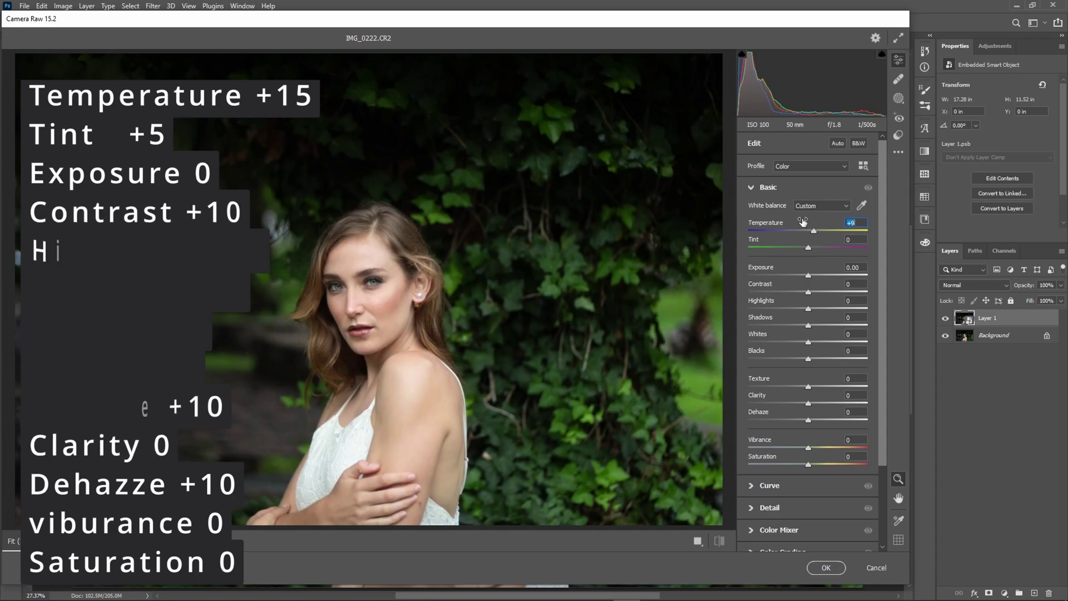
{"action": "key", "text": "Return"}
{"action": "left_click_drag", "start_coordinate": [787, 240], "coordinate": [790, 240]}
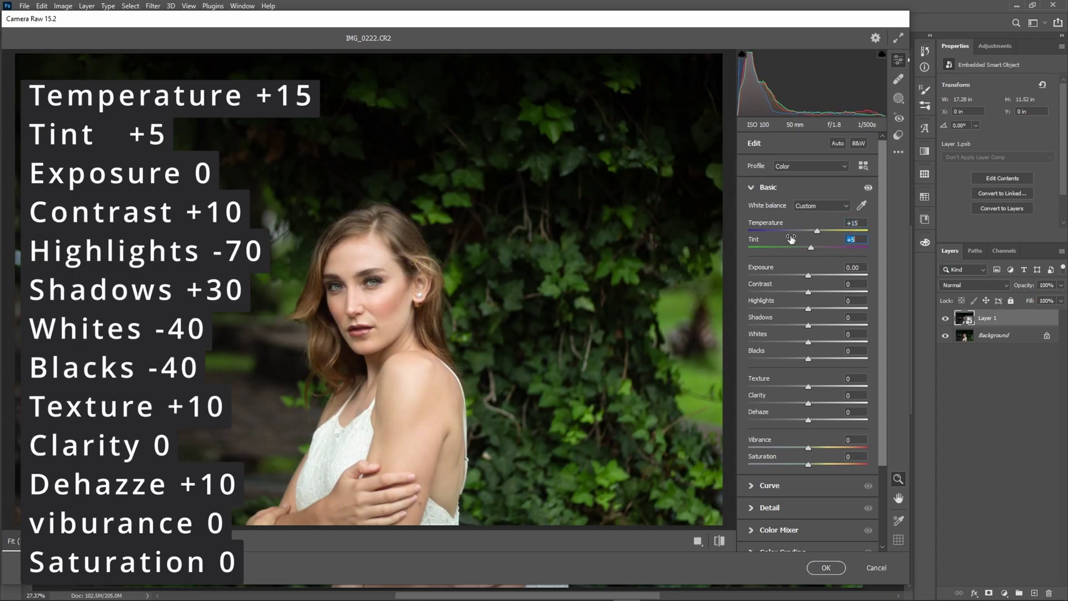
Set Contrast to +10, Highlights to -70, Shadows to +30, Whites and Blacks to -40, and Texture and Dehaze to +10
{"action": "left_click_drag", "start_coordinate": [792, 285], "coordinate": [782, 330]}
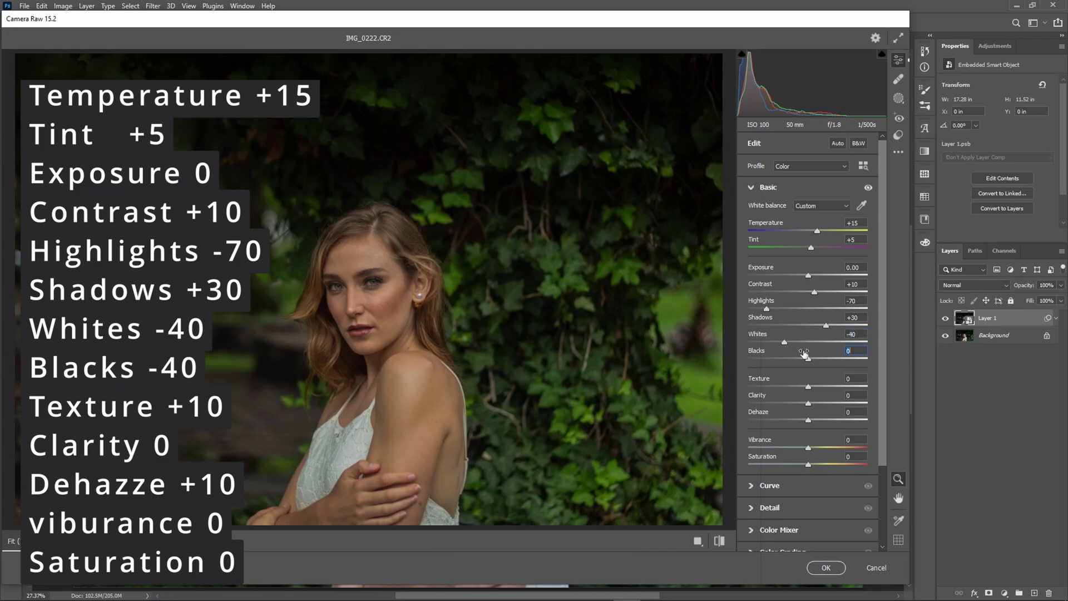
{"action": "left_click_drag", "start_coordinate": [789, 351], "coordinate": [782, 352]}
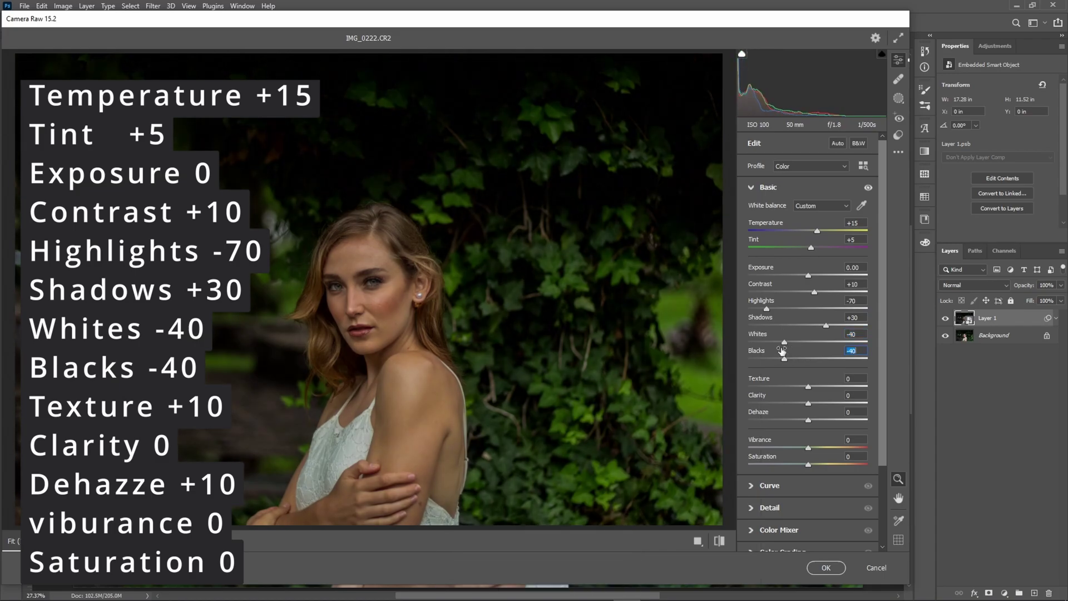
{"action": "left_click_drag", "start_coordinate": [793, 382], "coordinate": [799, 373]}
{"action": "left_click_drag", "start_coordinate": [795, 414], "coordinate": [801, 413]}
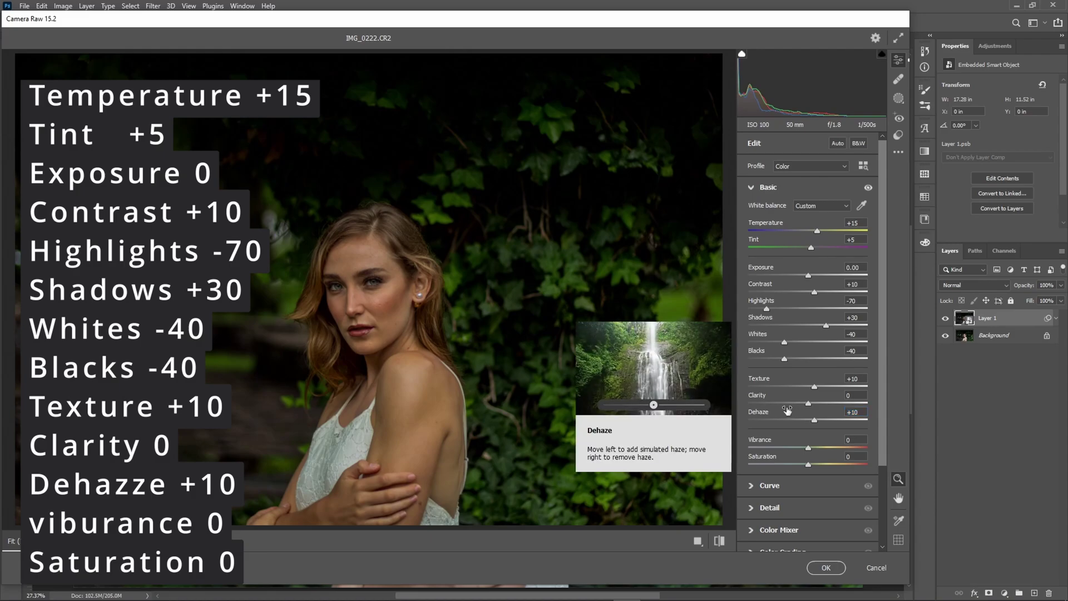
Add two points to the tone curve, one at the lower quarter and one at the upper quarter of the diagonal
{"action": "left_click", "coordinate": [750, 188]}
{"action": "left_click", "coordinate": [756, 209]}
{"action": "left_click", "coordinate": [776, 335]}
{"action": "left_click", "coordinate": [840, 275]}
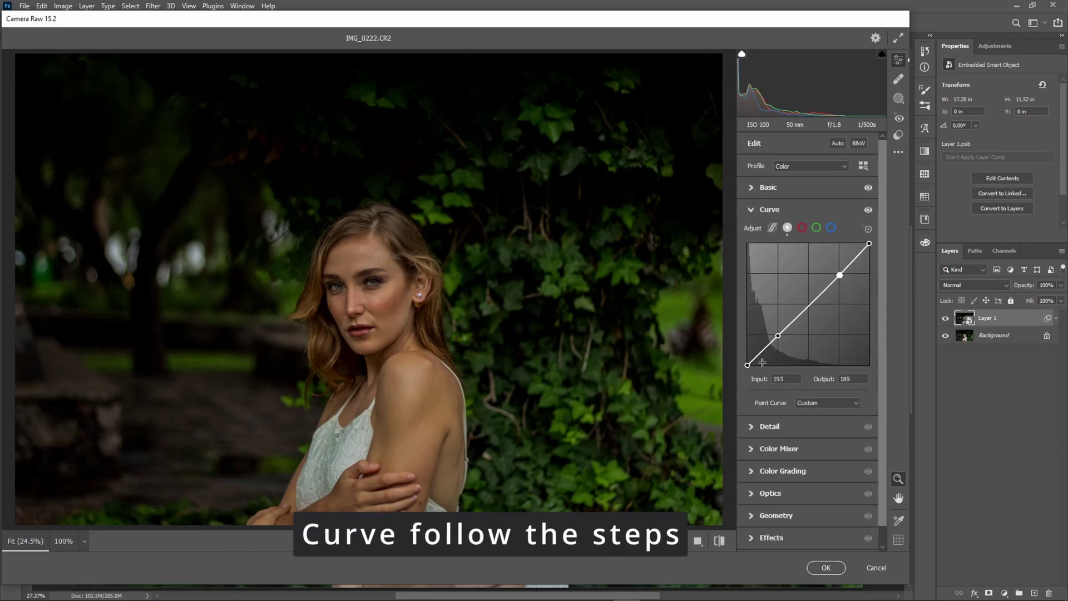
Shape a faded contrast curve: lift the black point, lower the shadow point slightly, and bring the white point's output down to 241
{"action": "left_click_drag", "start_coordinate": [745, 364], "coordinate": [777, 341]}
{"action": "left_click", "coordinate": [839, 274]}
{"action": "left_click_drag", "start_coordinate": [838, 274], "coordinate": [870, 249]}
{"action": "left_click", "coordinate": [778, 342]}
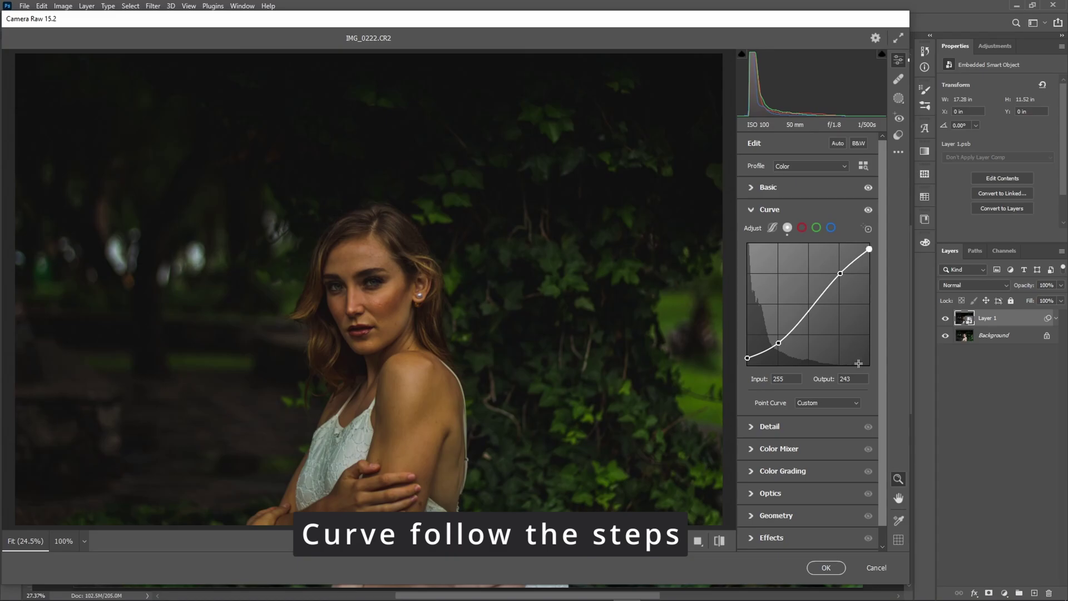
{"action": "type", "text": "241"}
{"action": "left_click", "coordinate": [752, 209]}
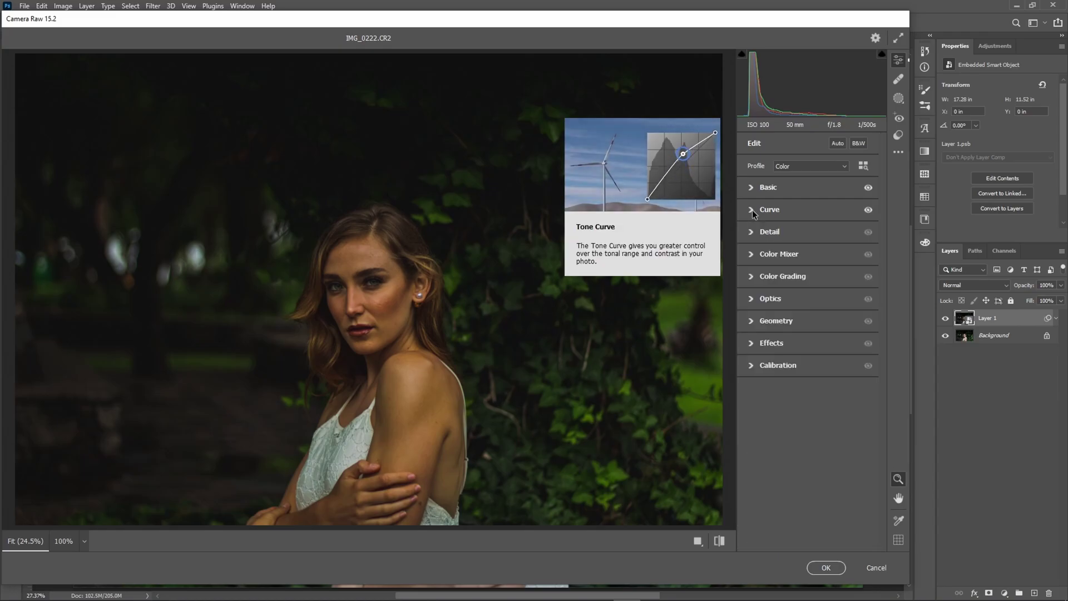
In the Color Mixer, set the hue of Oranges to +5, Yellows to -100 and Greens to +100
{"action": "left_click", "coordinate": [751, 254]}
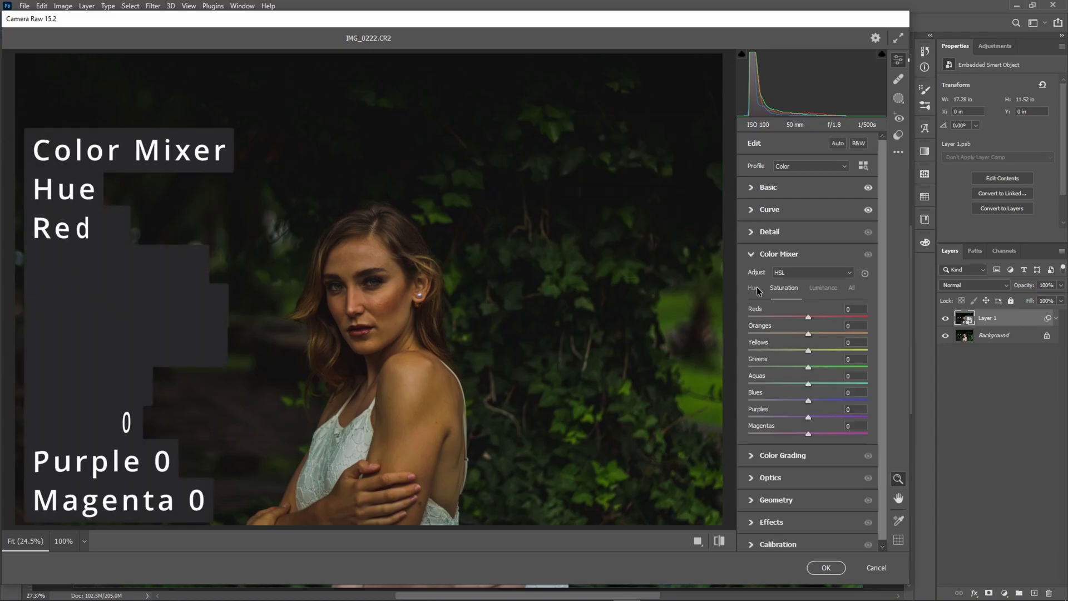
{"action": "left_click_drag", "start_coordinate": [775, 325], "coordinate": [684, 339]}
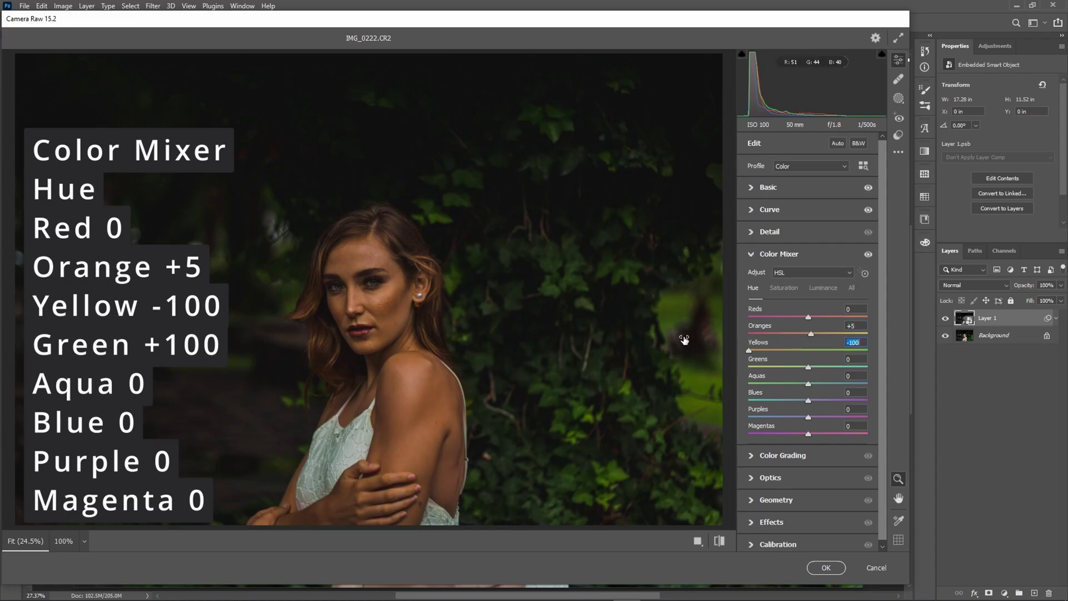
{"action": "left_click_drag", "start_coordinate": [758, 359], "coordinate": [935, 367]}
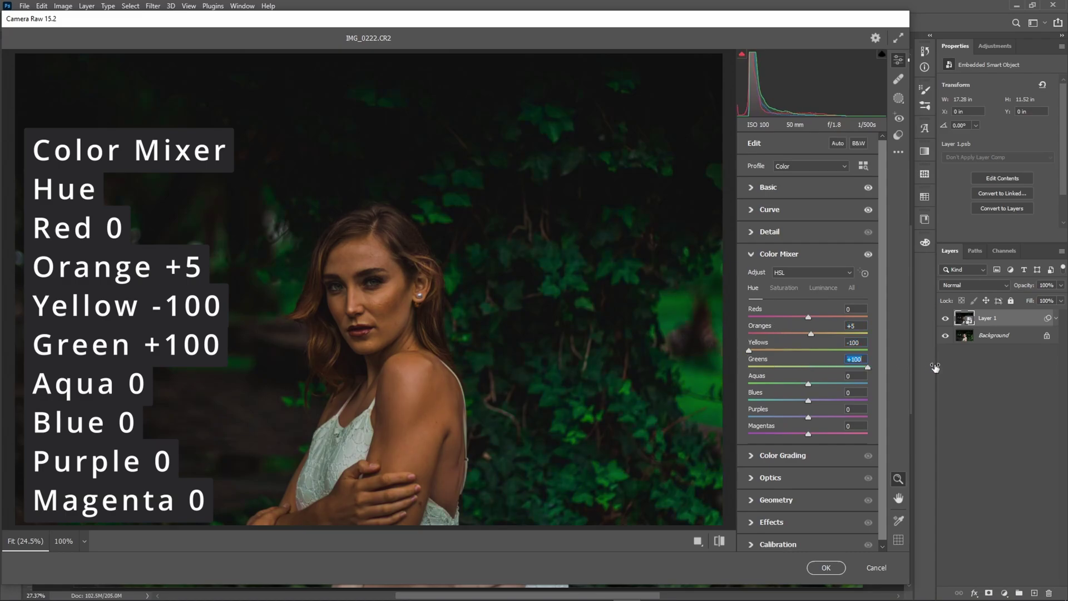
Set the Color Mixer saturation of Yellows, Greens, Aquas, Blues, Purples and Magentas to -70
{"action": "left_click", "coordinate": [783, 288]}
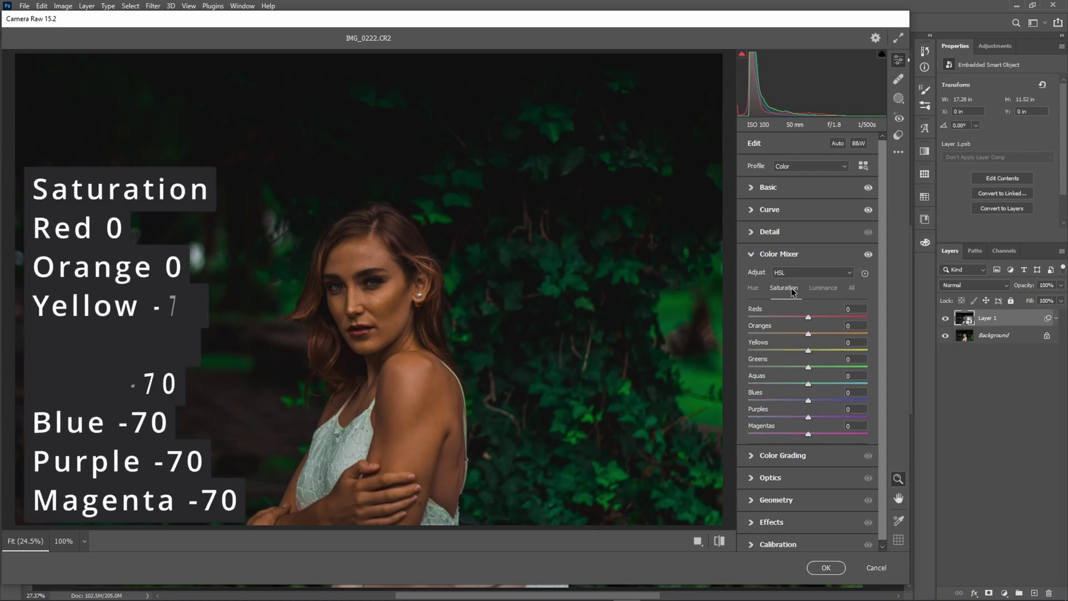
{"action": "left_click_drag", "start_coordinate": [790, 344], "coordinate": [751, 356]}
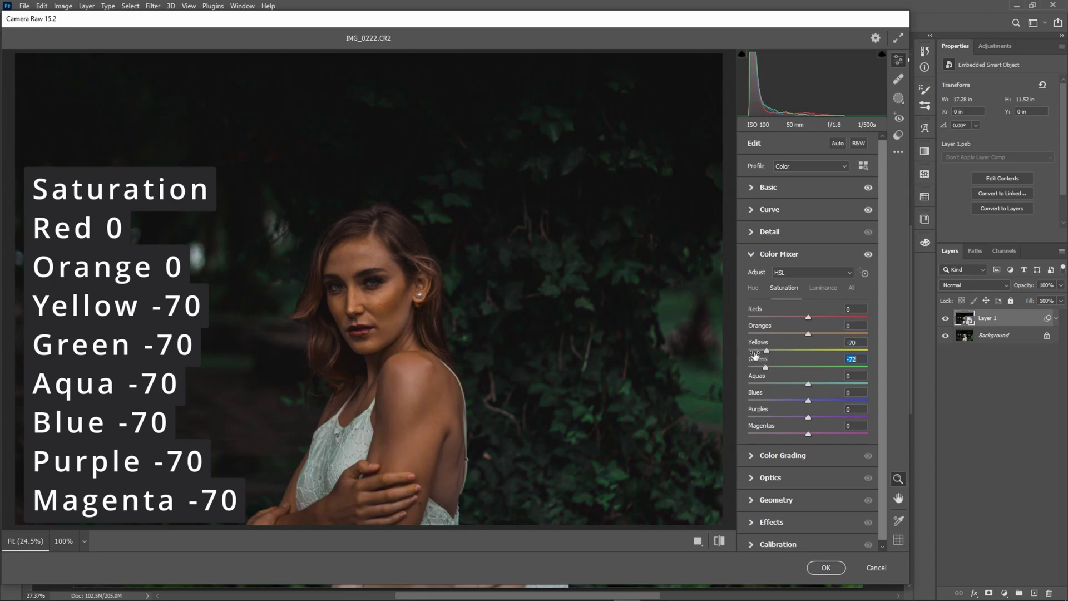
{"action": "left_click_drag", "start_coordinate": [776, 376], "coordinate": [755, 423]}
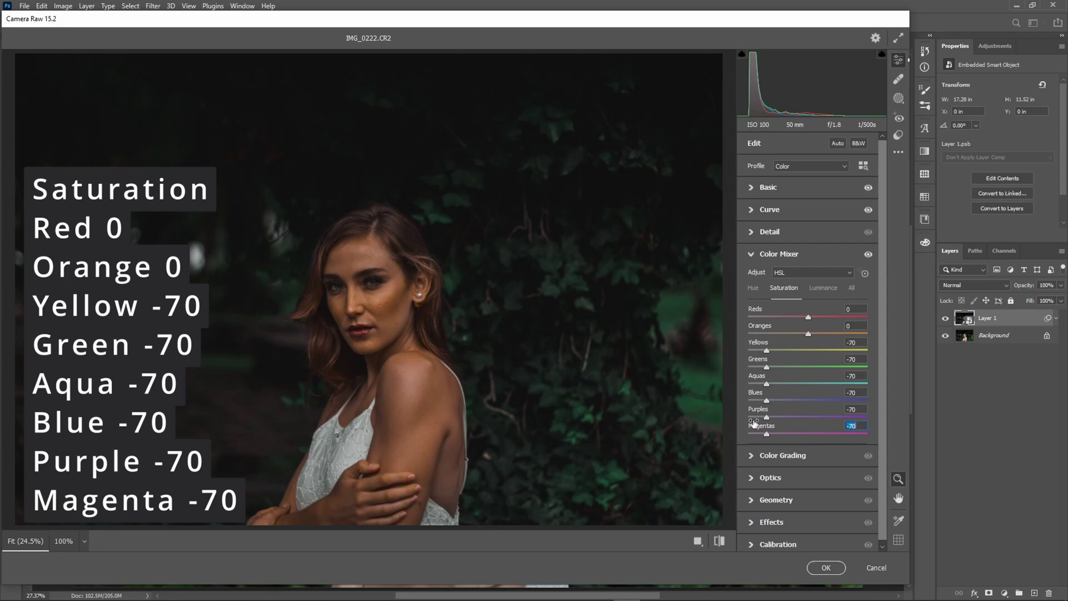
Set the Color Mixer luminance of Oranges to +10, Yellows to -10 and Greens to -21
{"action": "left_click", "coordinate": [816, 287]}
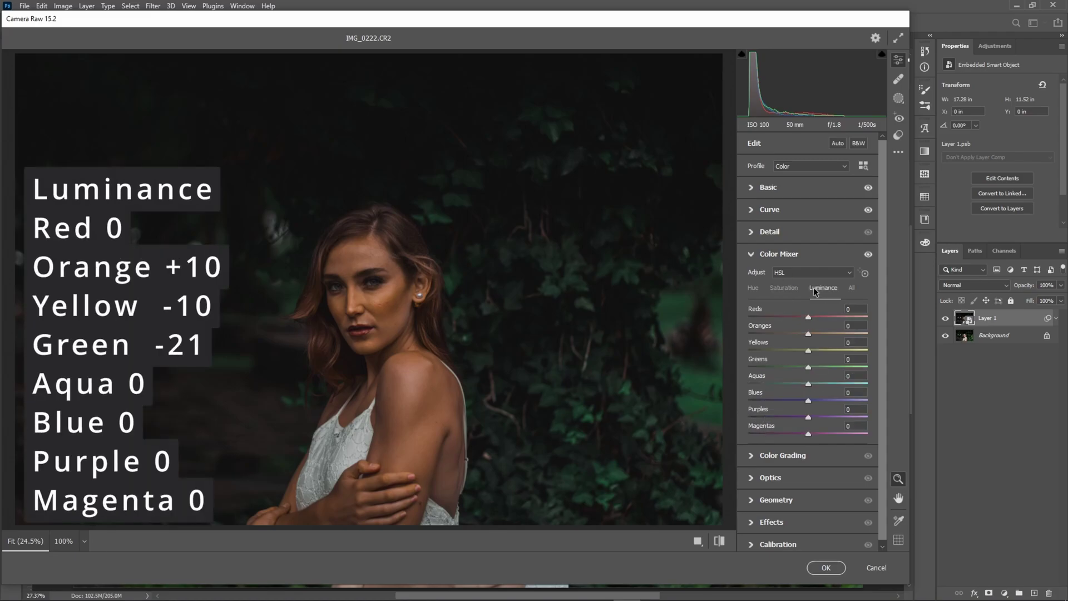
{"action": "left_click_drag", "start_coordinate": [789, 328], "coordinate": [783, 355]}
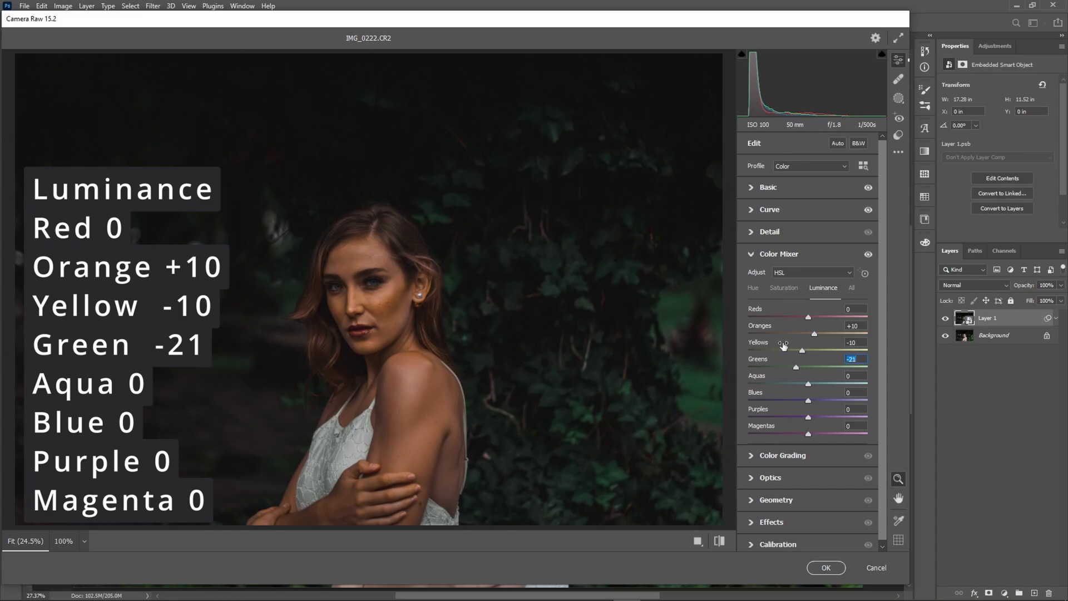
{"action": "left_click", "coordinate": [754, 254]}
In Color Grading, tint the shadows and set the highlights to hue 30 with saturation 5
{"action": "left_click", "coordinate": [753, 280]}
{"action": "left_click", "coordinate": [804, 294]}
{"action": "left_click_drag", "start_coordinate": [768, 444], "coordinate": [788, 457]}
{"action": "left_click", "coordinate": [832, 294]}
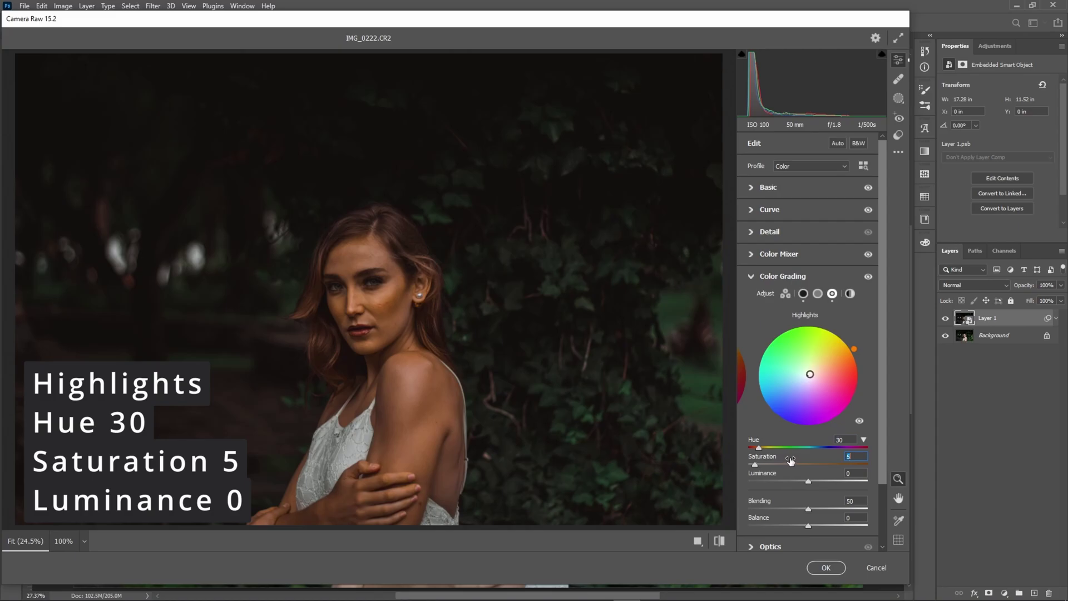
{"action": "left_click", "coordinate": [753, 276]}
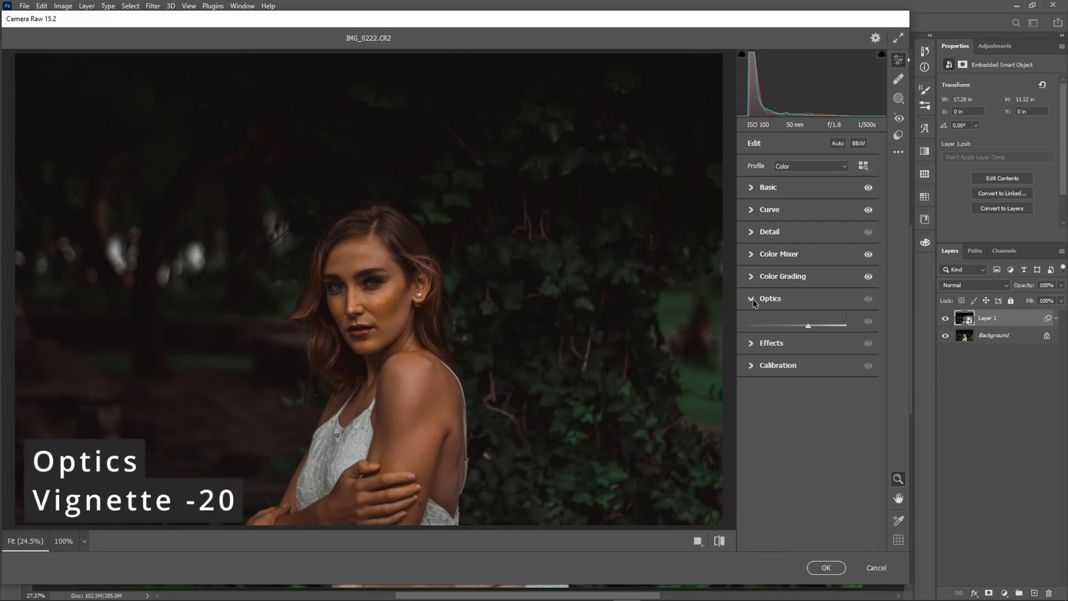
Set the Optics Vignette to -20
{"action": "left_click", "coordinate": [752, 298]}
{"action": "left_click_drag", "start_coordinate": [793, 342], "coordinate": [783, 340]}
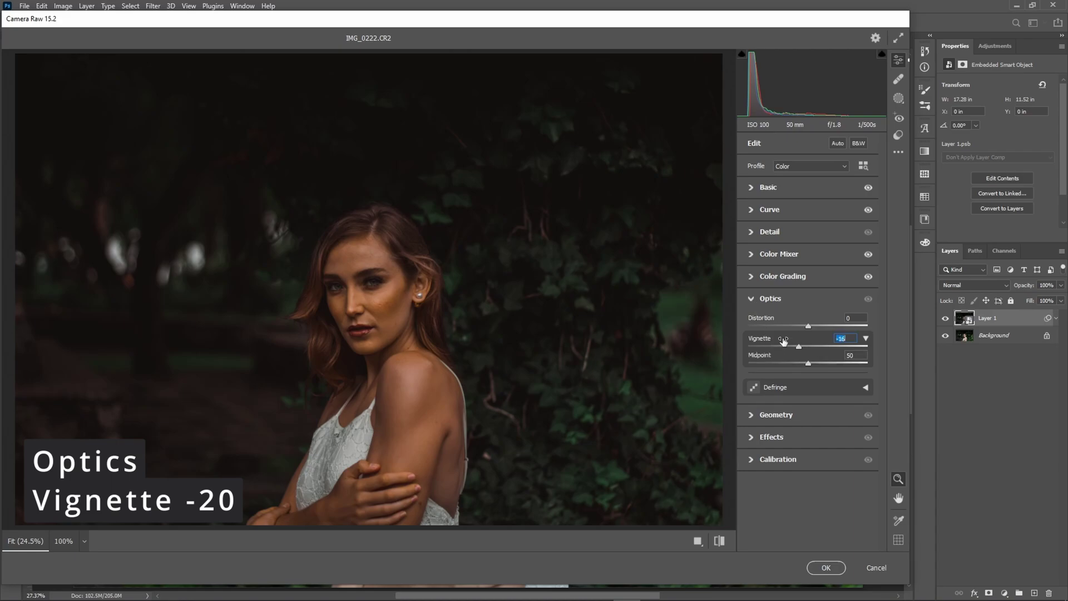
{"action": "left_click", "coordinate": [752, 300]}
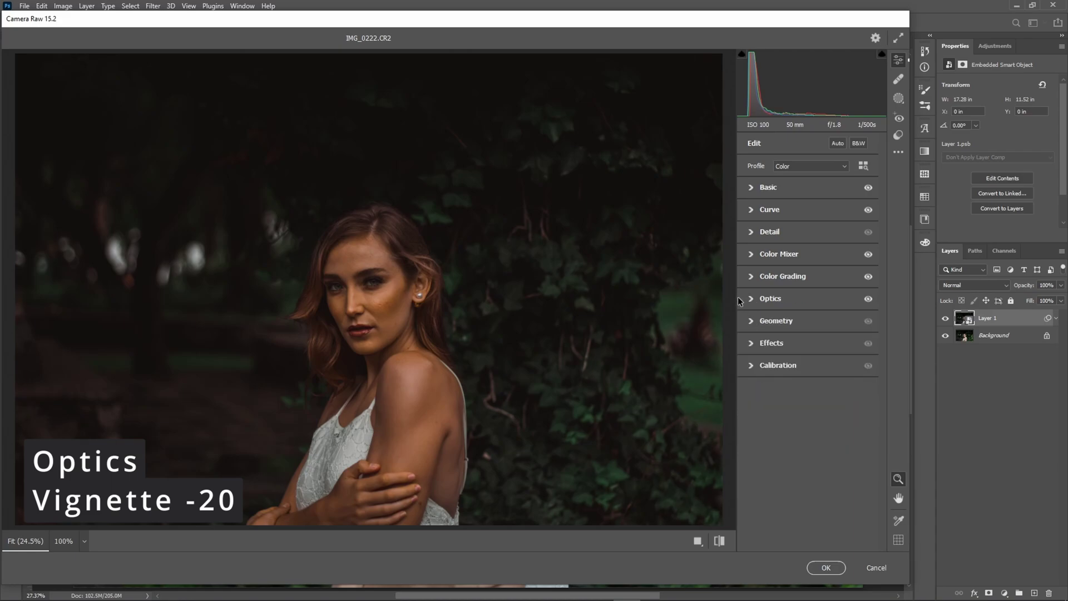
Calibrate Red Primary to hue +20 and saturation -40, Green Primary hue to +100, Blue Primary saturation to -80, and compare with the default settings
{"action": "left_click", "coordinate": [751, 365]}
{"action": "left_click_drag", "start_coordinate": [780, 416], "coordinate": [939, 471]}
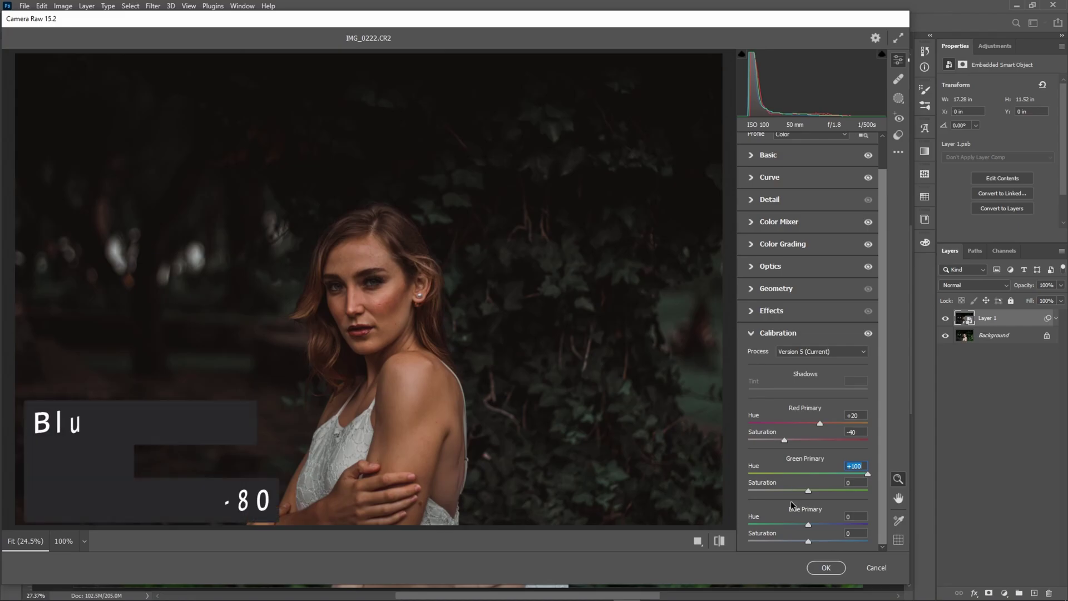
{"action": "left_click_drag", "start_coordinate": [774, 534], "coordinate": [751, 534]}
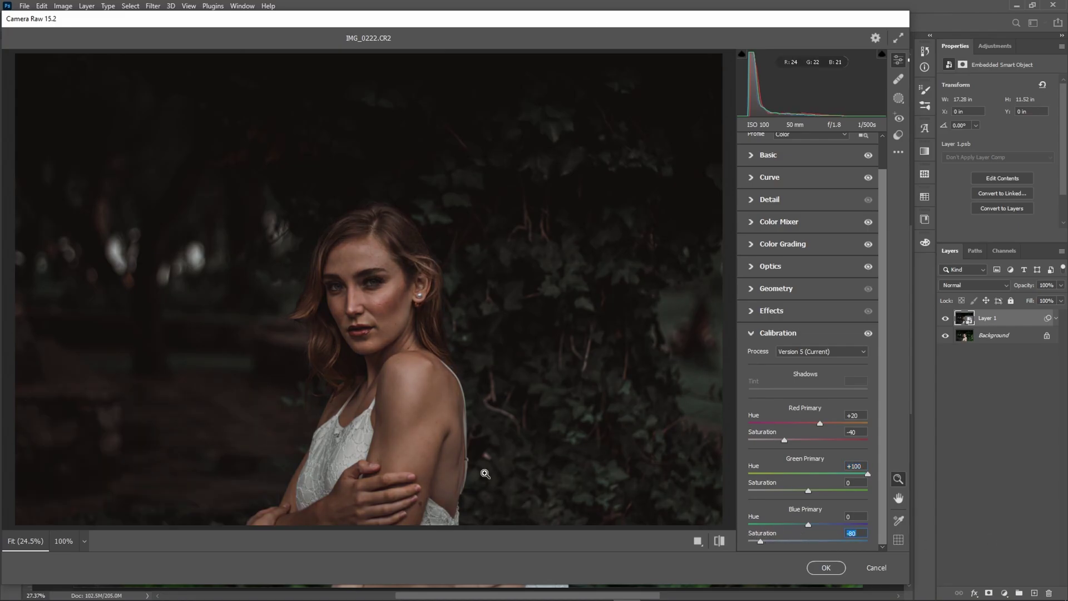
{"action": "left_click", "coordinate": [726, 545]}
{"action": "left_click", "coordinate": [726, 545]}
{"action": "left_click", "coordinate": [726, 545]}
{"action": "left_click", "coordinate": [726, 546]}
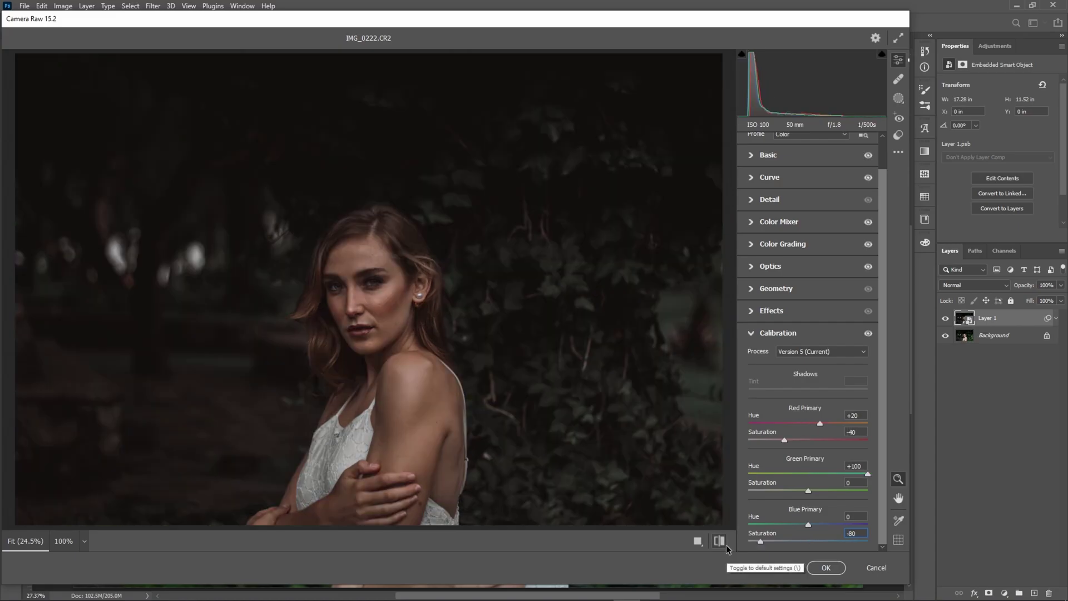
Save the current edit settings as a preset named "Green Moody Tone Preset"
{"action": "left_click", "coordinate": [899, 152]}
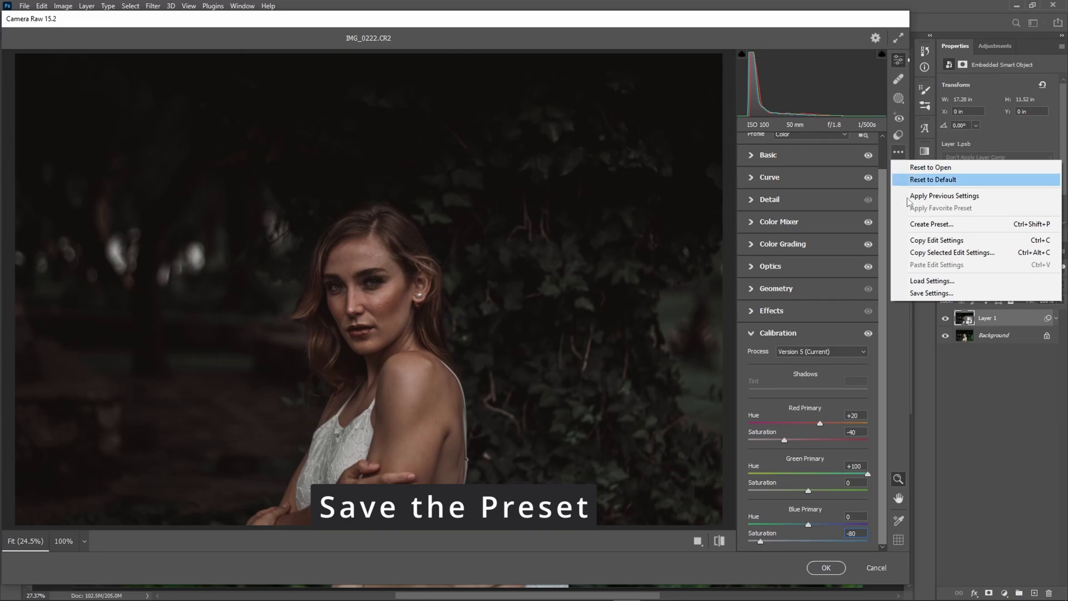
{"action": "left_click", "coordinate": [932, 223]}
{"action": "type", "text": "Green Moody Tone Preset"}
{"action": "left_click", "coordinate": [607, 143]}
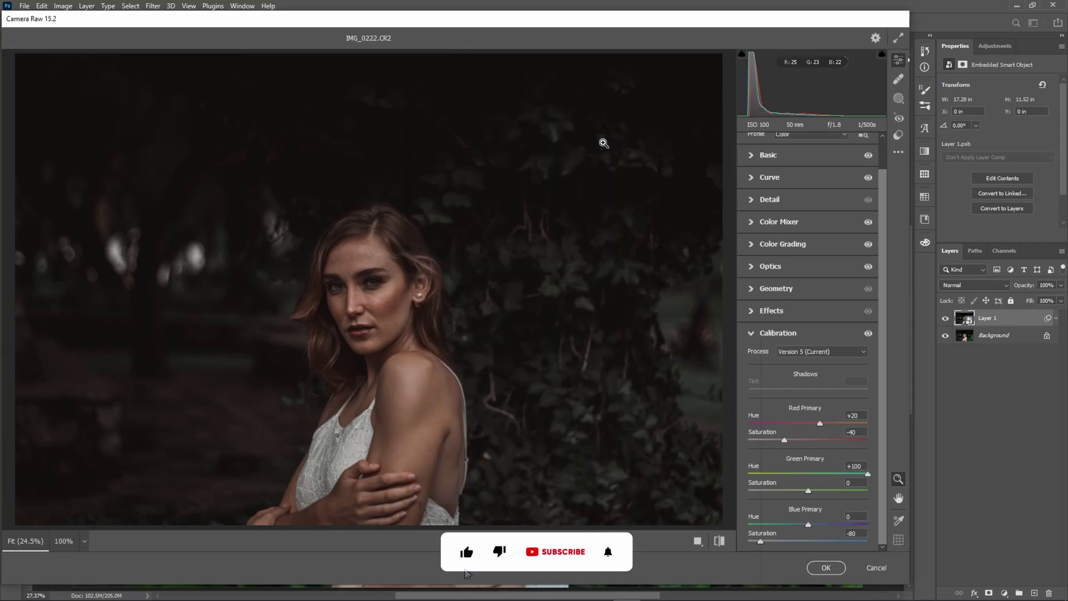
Raise Exposure to +0.25 and apply the Camera Raw edits to the layer
{"action": "left_click_drag", "start_coordinate": [786, 267], "coordinate": [788, 267]}
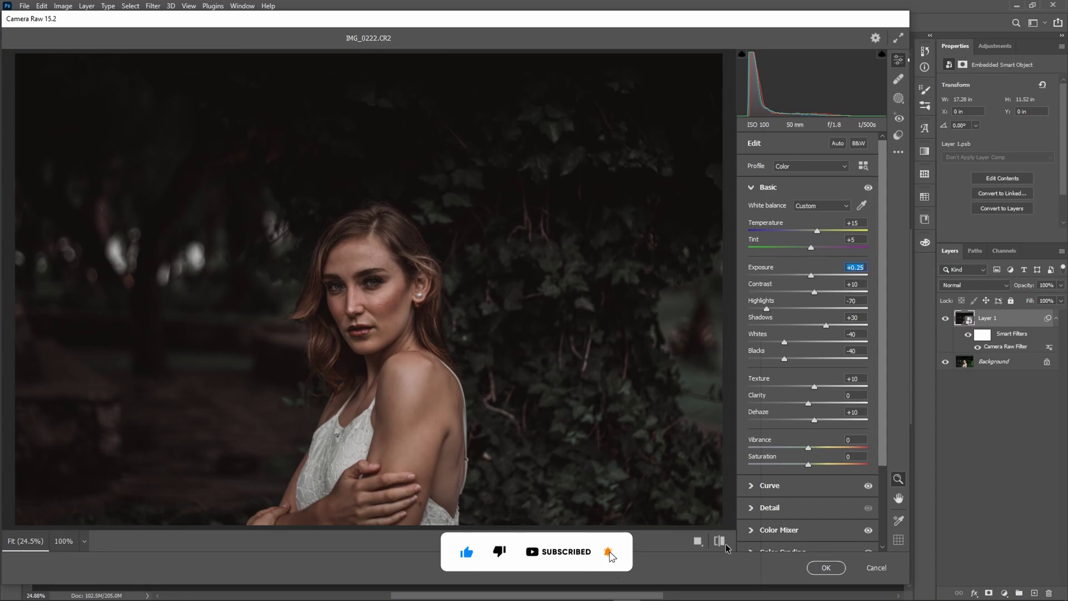
{"action": "left_click", "coordinate": [826, 568]}
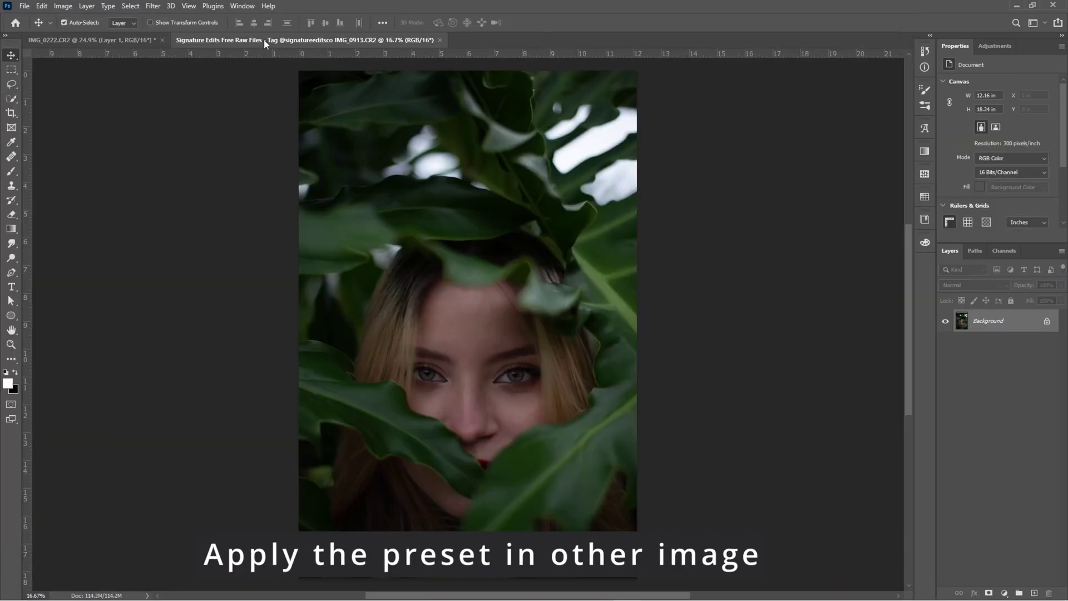
Duplicate the Background layer of the IMG_0913.CR2 portrait and convert the copy to a smart object
{"action": "key", "text": "ctrl+j"}
{"action": "right_click", "coordinate": [993, 321]}
{"action": "left_click", "coordinate": [879, 286]}
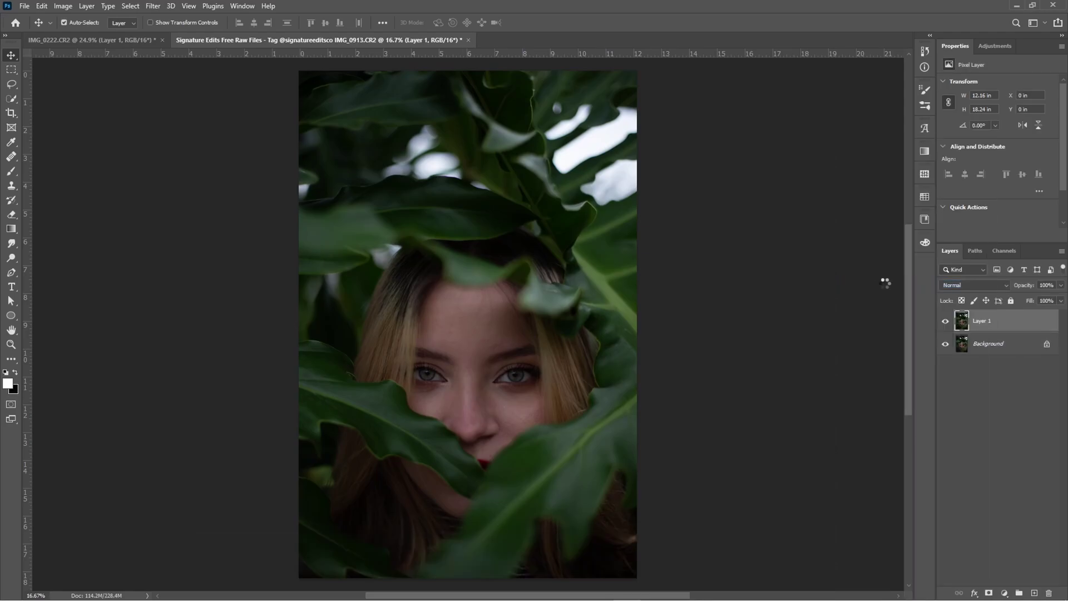
Open the new layer in the Camera Raw Filter and apply the Green Moody Tone Preset
{"action": "left_click", "coordinate": [155, 6]}
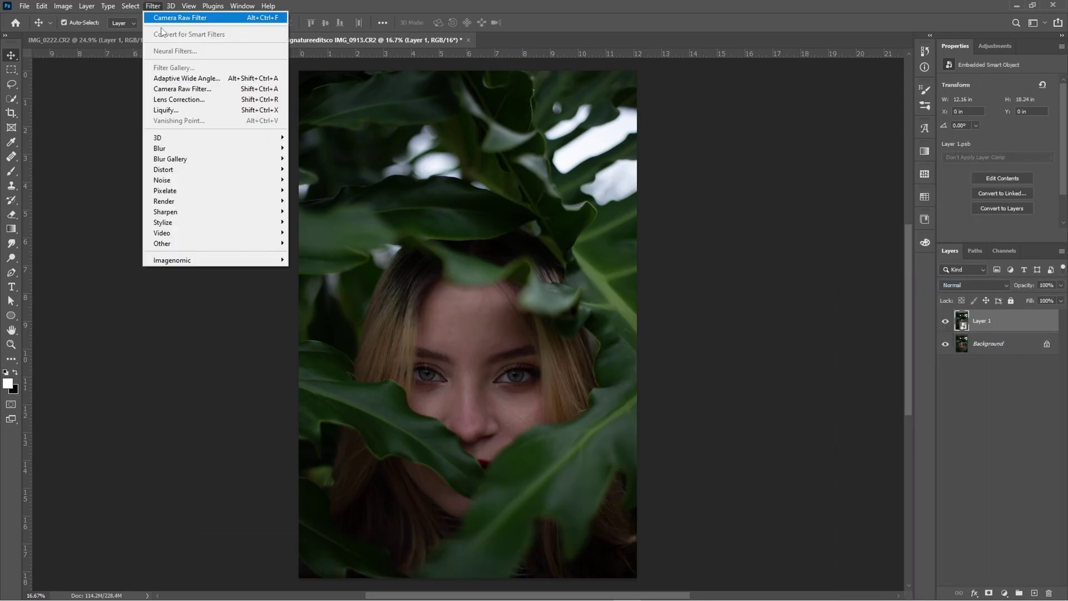
{"action": "left_click", "coordinate": [182, 90]}
{"action": "left_click", "coordinate": [901, 135]}
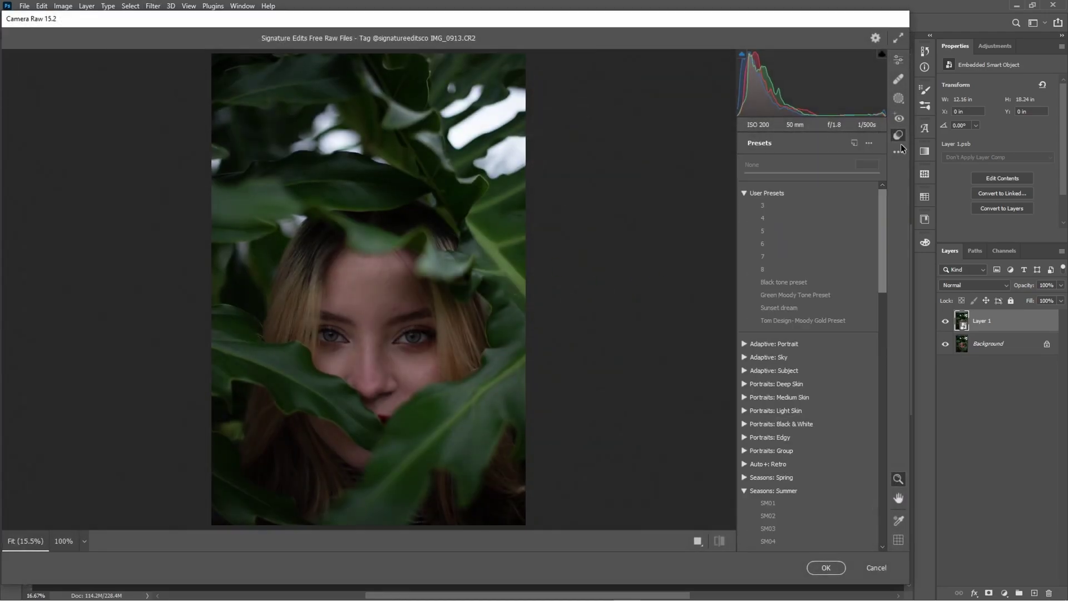
{"action": "left_click", "coordinate": [792, 295]}
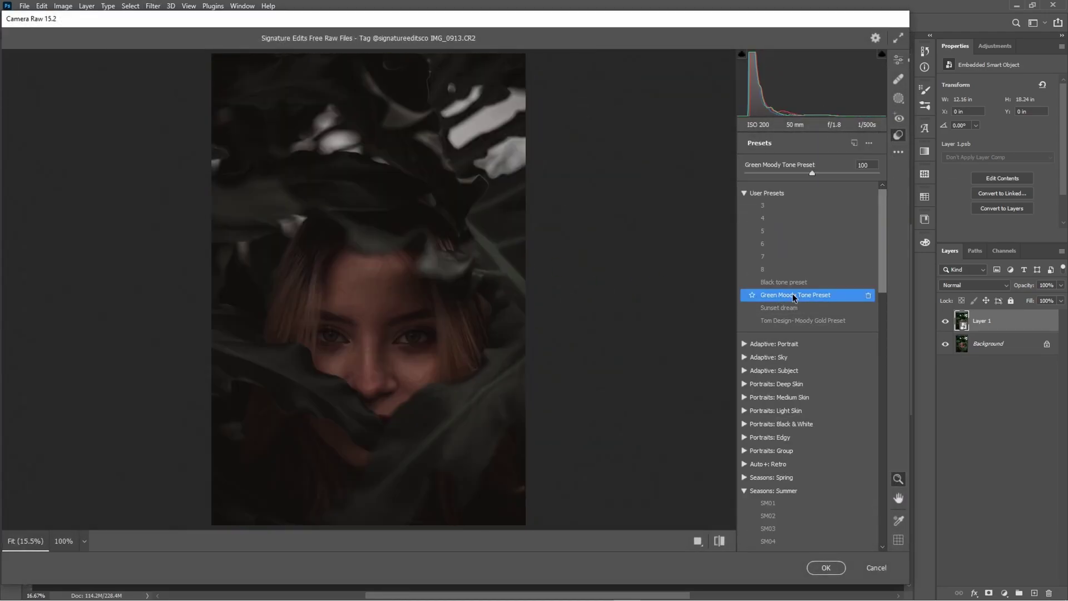
Brighten the portrait by setting Exposure to +0.70 in the Basic adjustments
{"action": "left_click", "coordinate": [899, 59]}
{"action": "left_click_drag", "start_coordinate": [800, 267], "coordinate": [800, 263]}
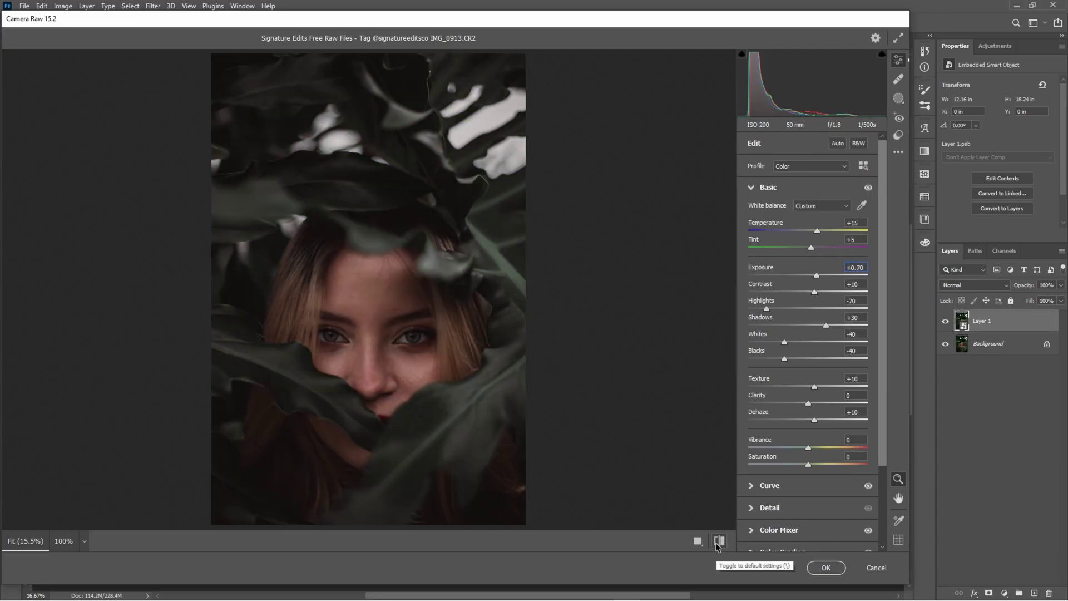